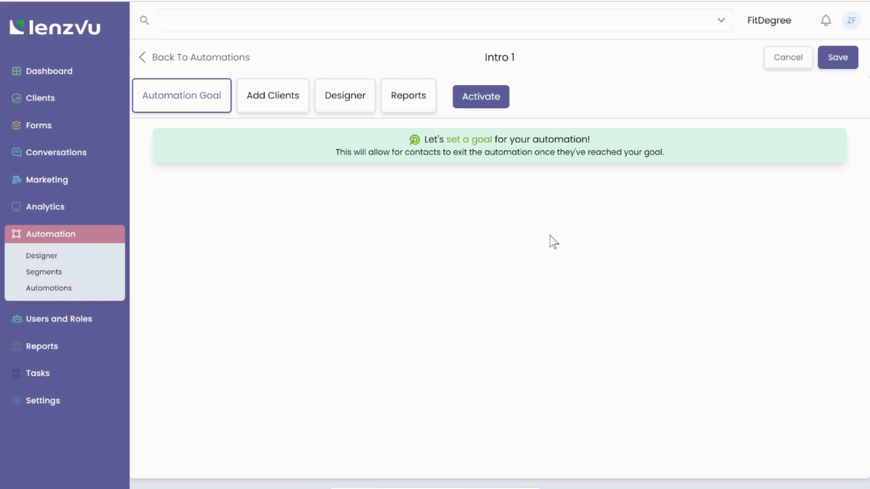
# Review the goals available for the automation under External: fitDEGREE, Interest and Activities
pyautogui.click(466, 146)
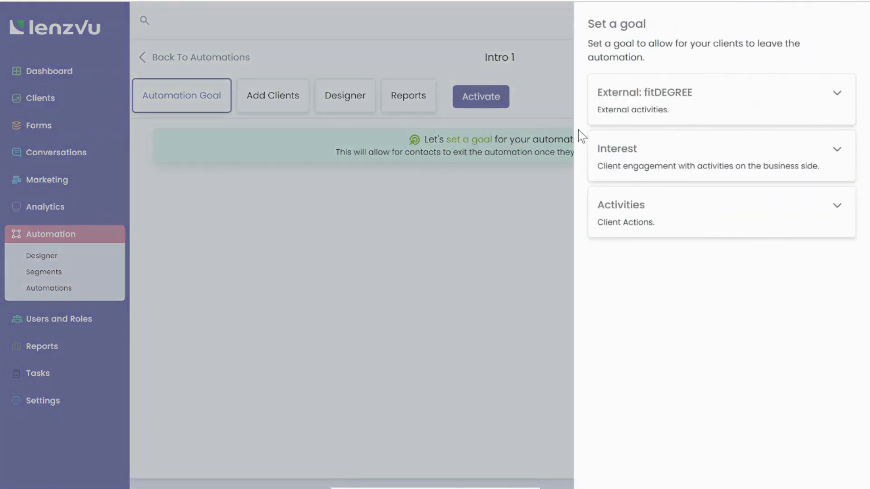
pyautogui.click(652, 93)
pyautogui.click(680, 283)
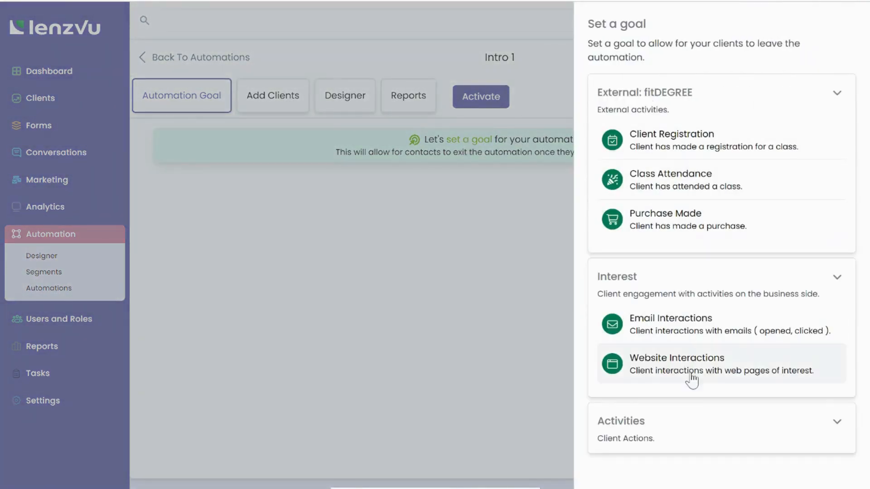
pyautogui.click(693, 428)
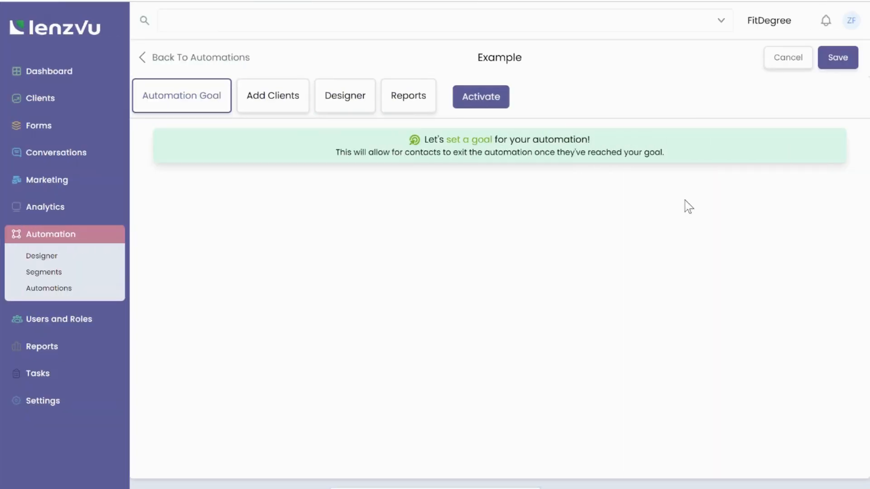
# Check the automation's entrance conditions and review the Profile Information, Communication and Workflow actions offered in the designer
pyautogui.click(297, 104)
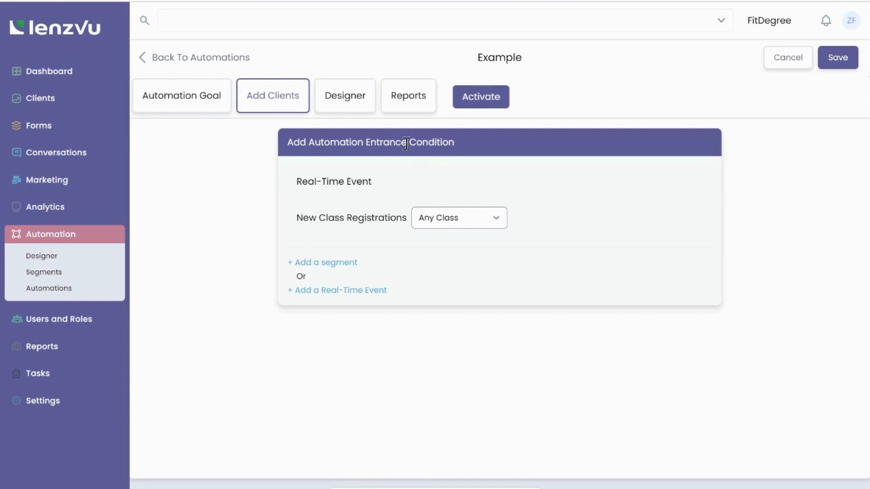
pyautogui.click(352, 108)
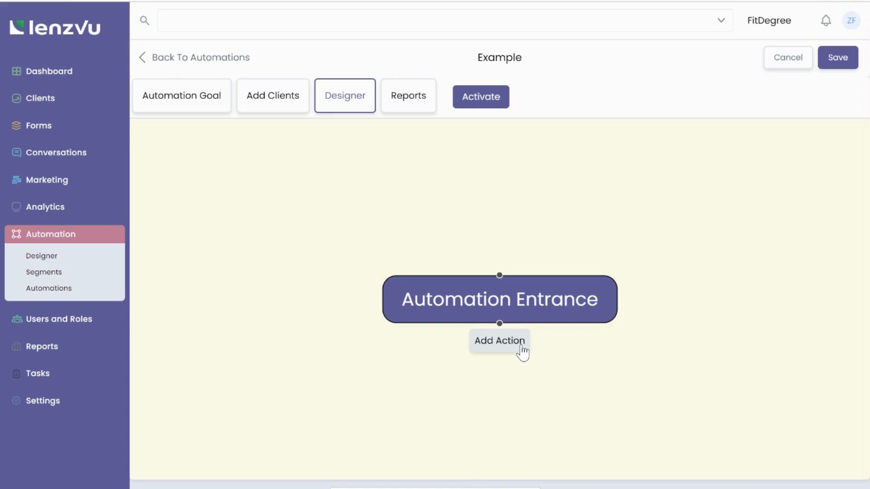
pyautogui.click(499, 339)
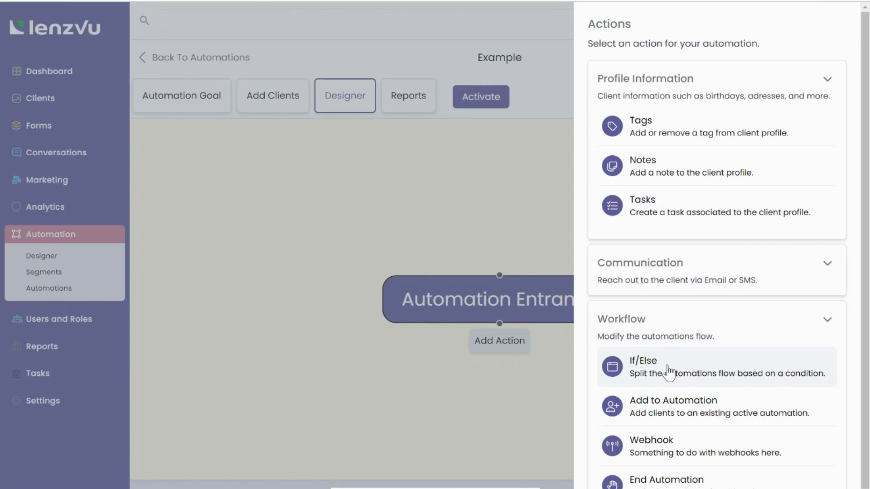
pyautogui.click(682, 277)
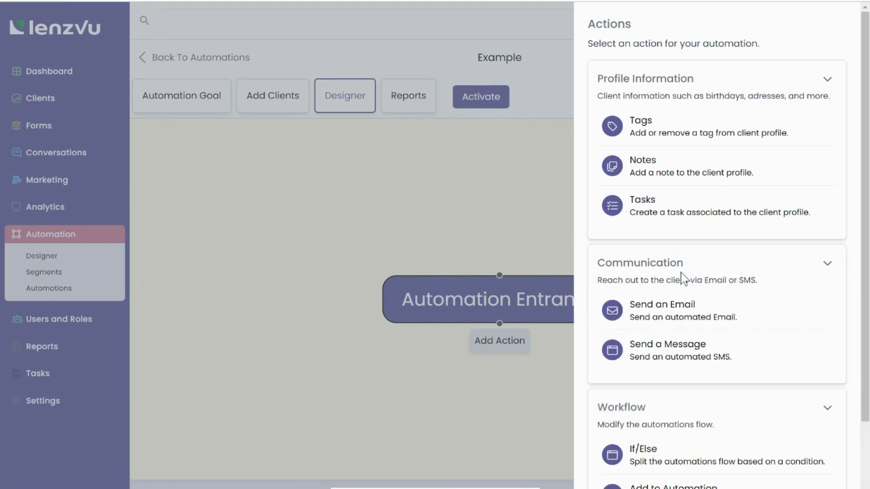
pyautogui.scroll(-1, 684, 277)
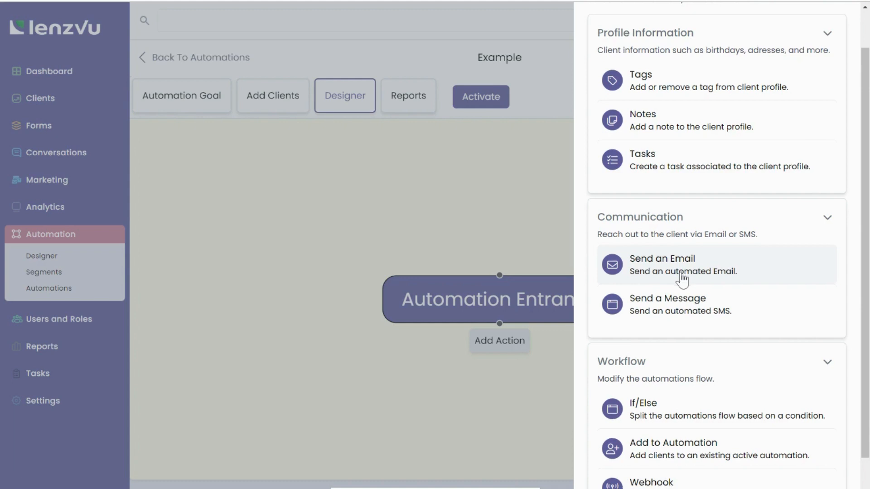
pyautogui.scroll(-1, 682, 280)
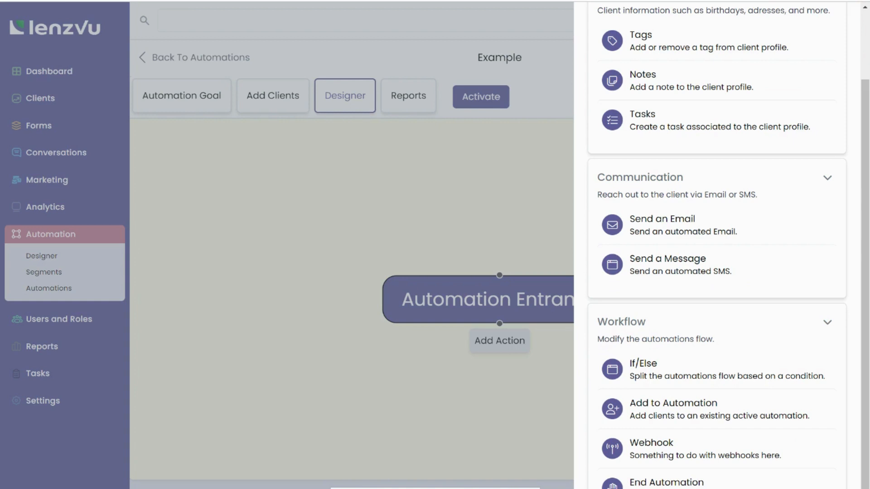
pyautogui.click(573, 322)
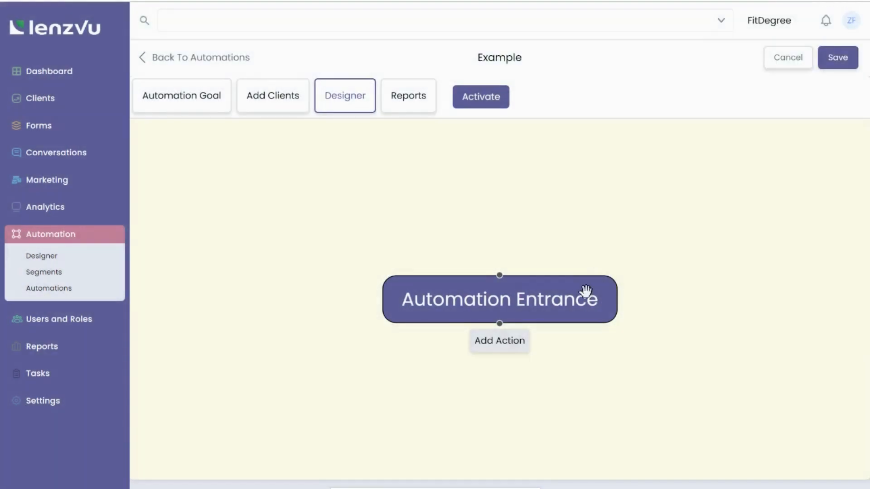
# Add a Tasks action directly after the Automation Entrance and open its settings
pyautogui.click(509, 344)
pyautogui.click(670, 217)
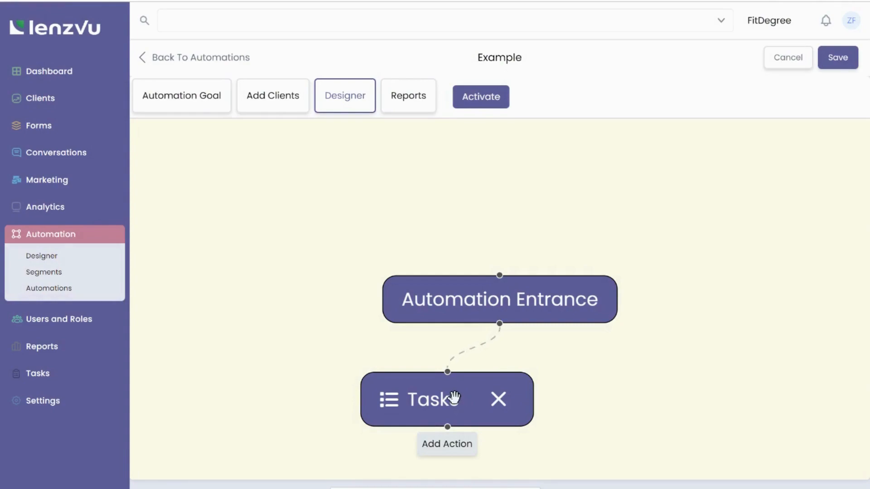
pyautogui.click(455, 398)
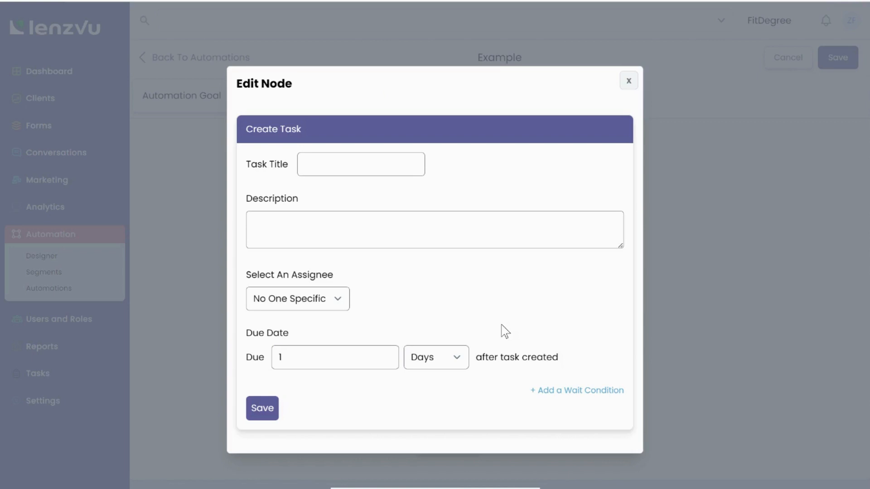
# Add an Exact Time wait condition of 1 hour to the task action and save the node
pyautogui.click(564, 396)
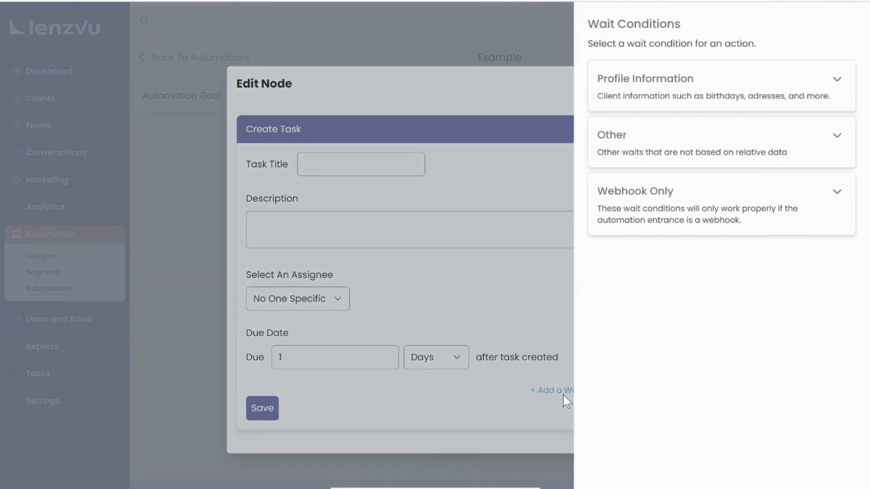
pyautogui.click(675, 96)
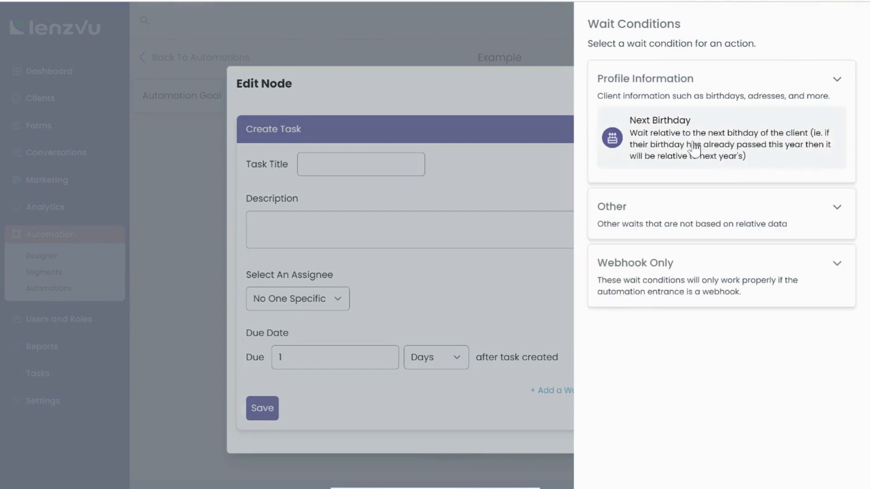
pyautogui.click(701, 204)
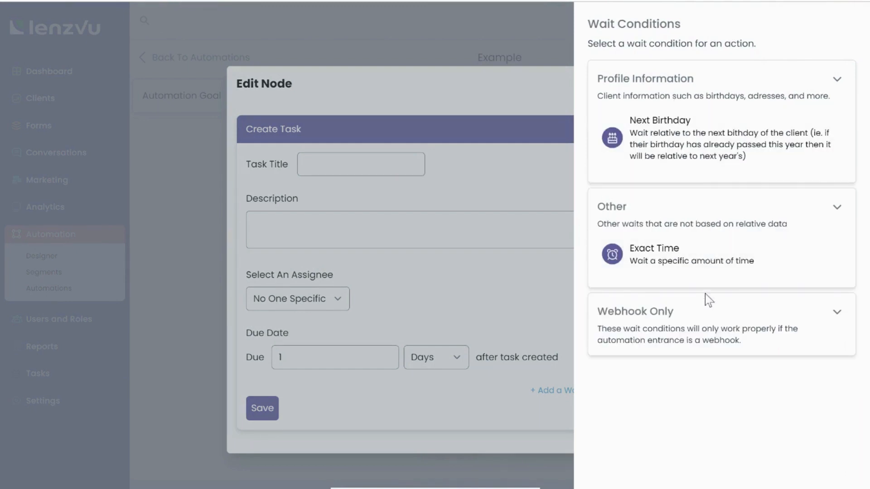
pyautogui.click(705, 316)
pyautogui.click(675, 255)
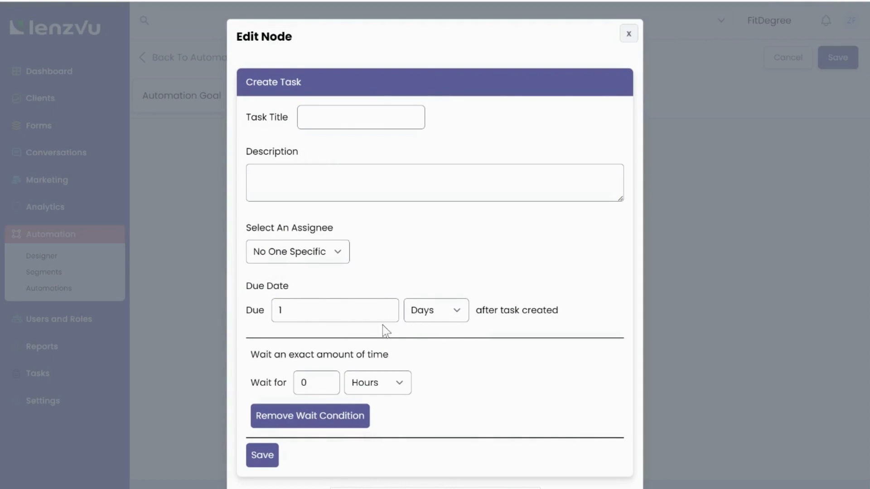
pyautogui.click(314, 381)
pyautogui.press('BackSpace')
pyautogui.write('1')
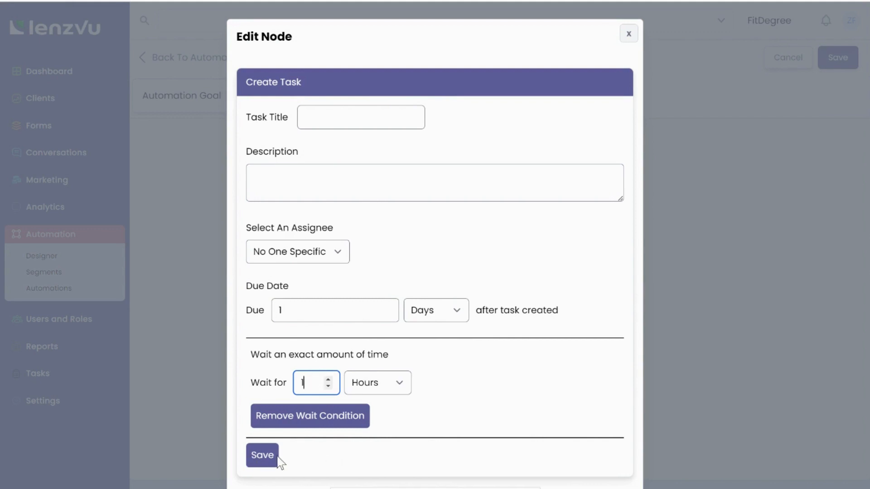
pyautogui.click(261, 455)
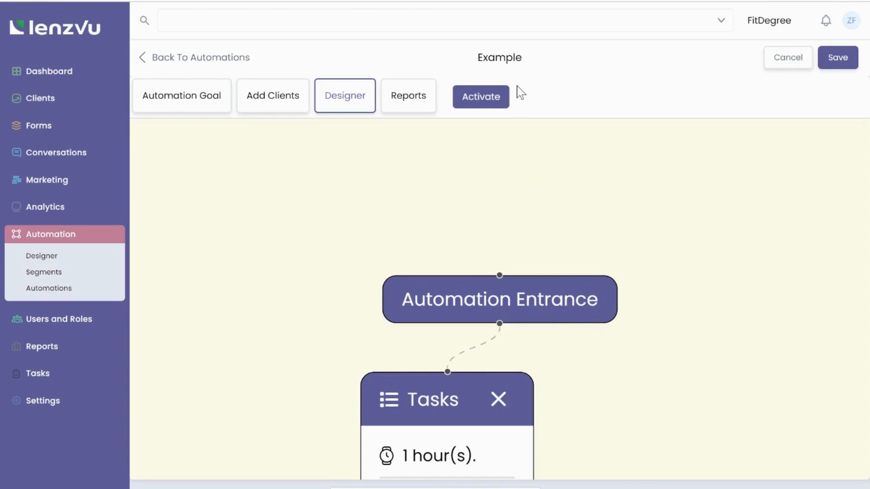
# Rename the automation to "Example 1" and save it
pyautogui.click(525, 53)
pyautogui.write('1')
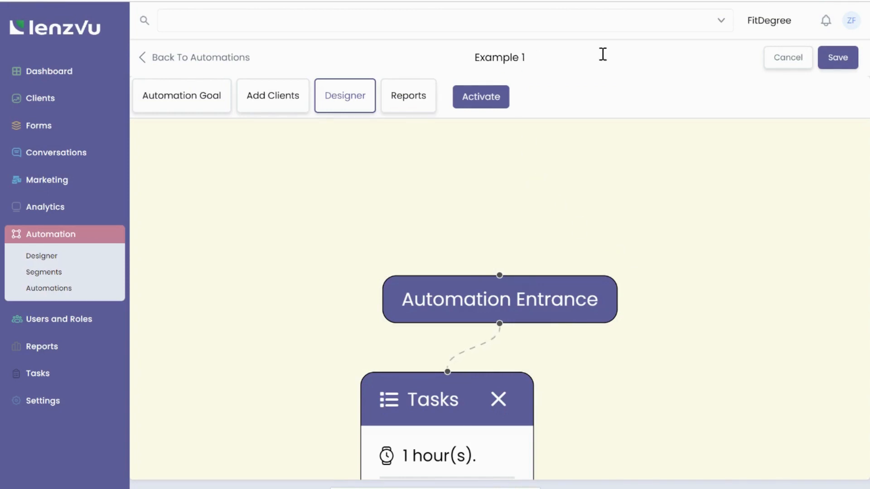
pyautogui.click(832, 59)
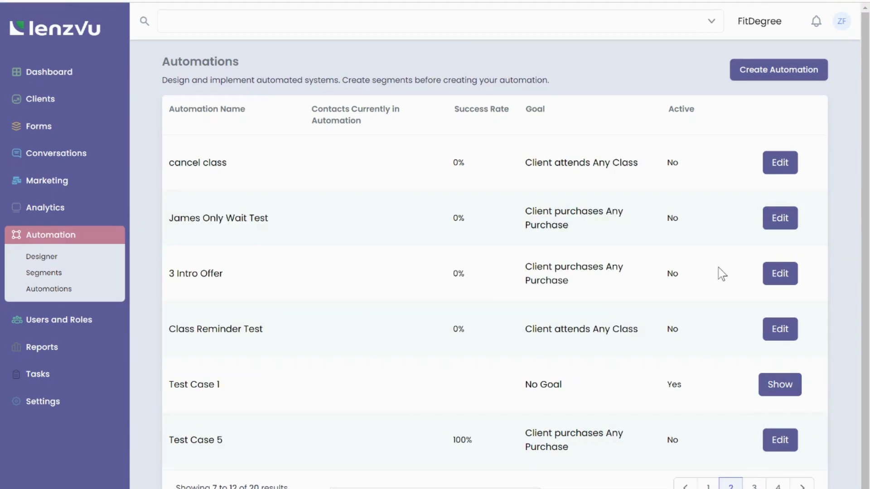
# Open the report of the 3 Intro Offer automation and view its clients by goal reached, automation completed, in progress and total
pyautogui.click(779, 276)
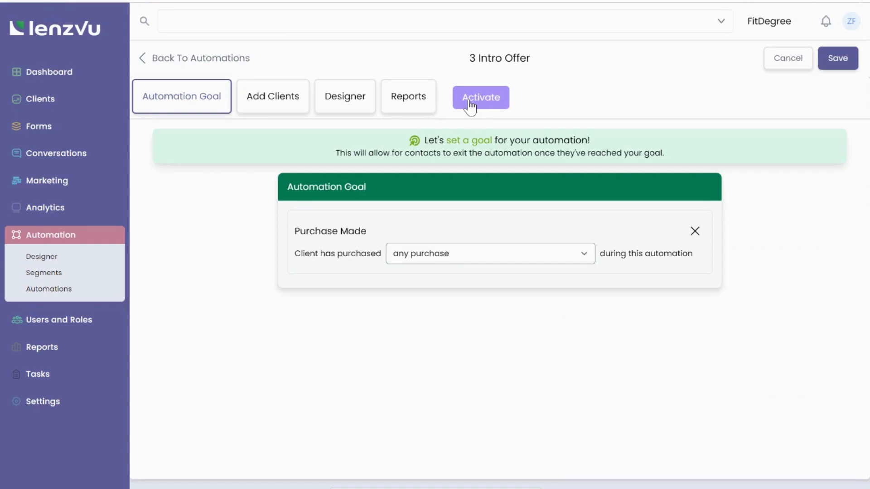
pyautogui.click(417, 109)
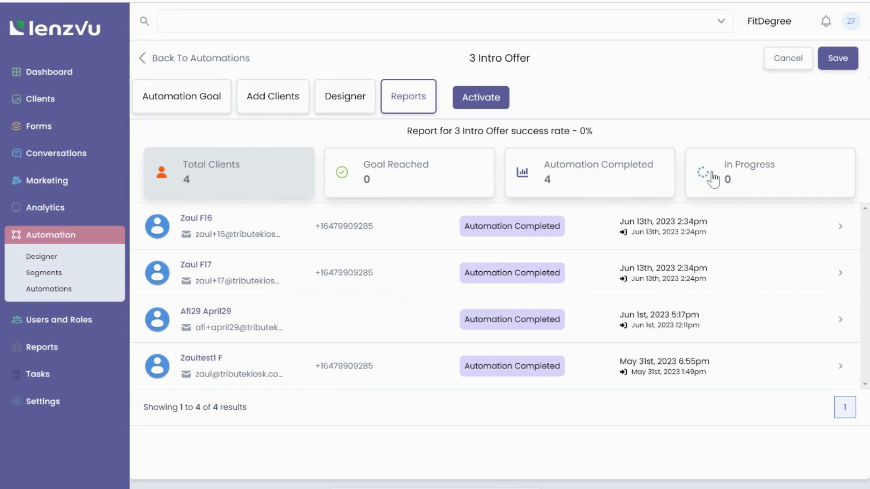
pyautogui.click(445, 183)
pyautogui.click(541, 174)
pyautogui.click(714, 190)
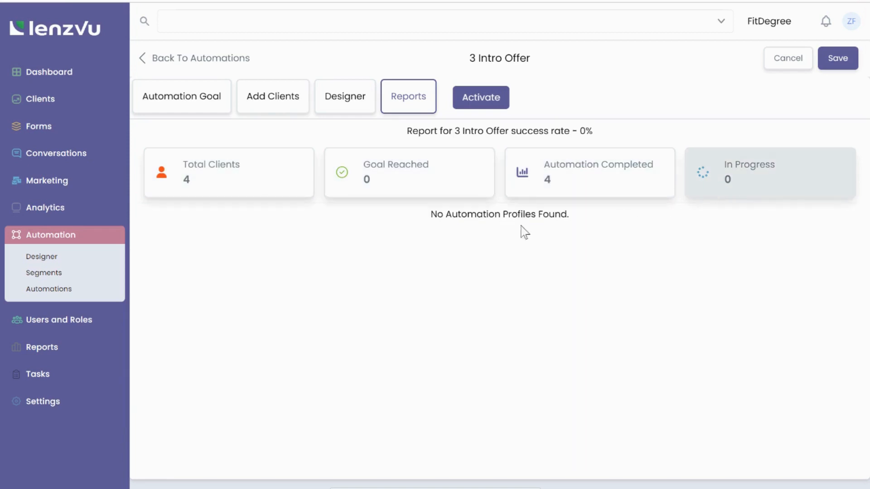
pyautogui.click(290, 186)
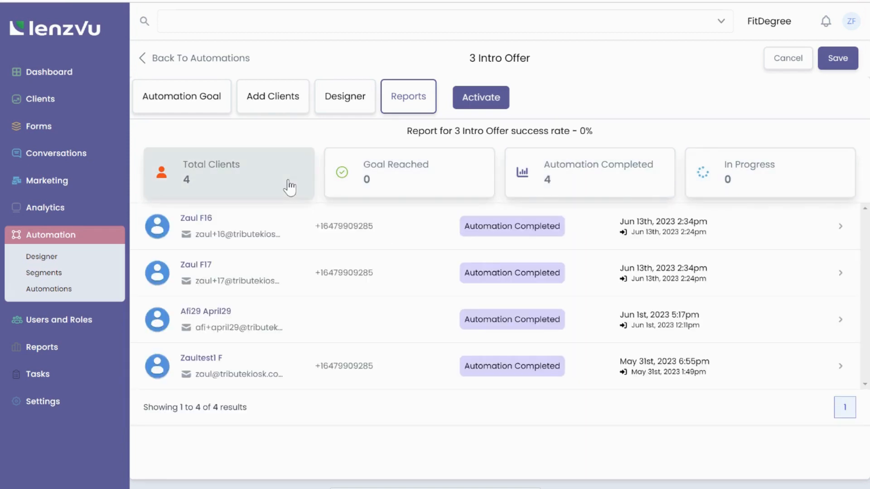